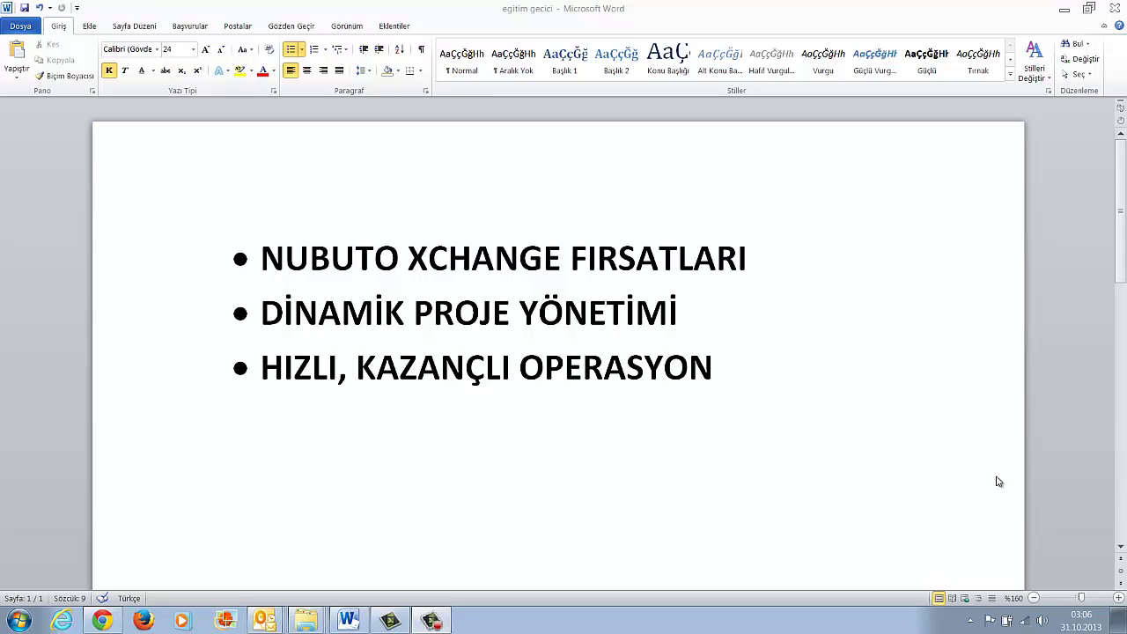
# Switch to the Nubuto project manager in Chrome and open the Xchange page in a new browser tab.
pyautogui.hotkey('alt', 'Tab')
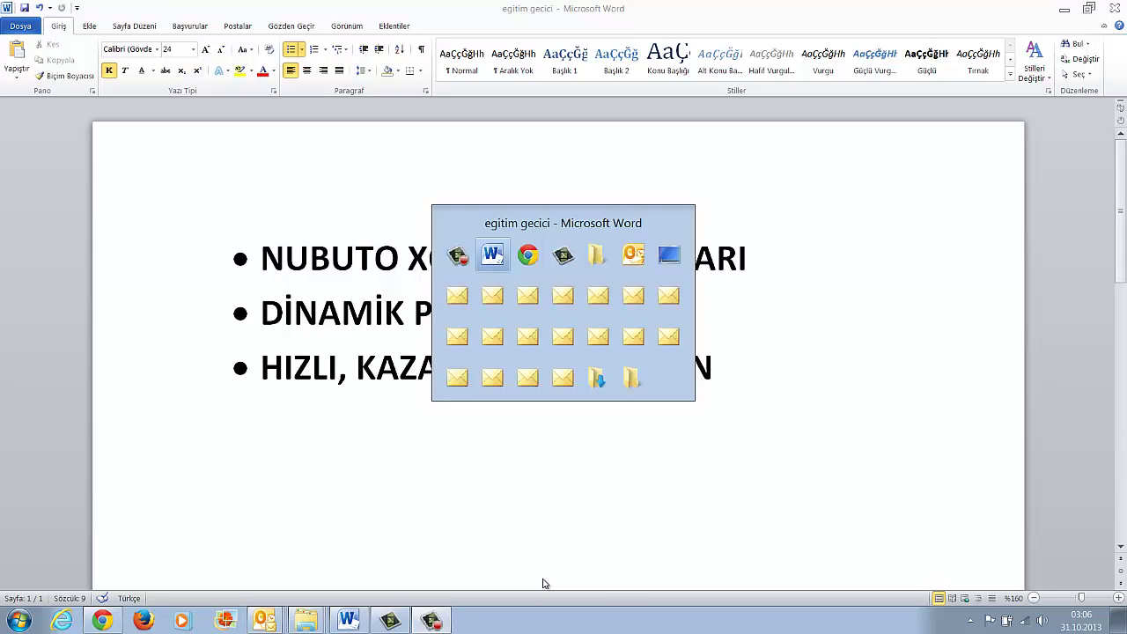
pyautogui.hotkey('alt', 'Tab')
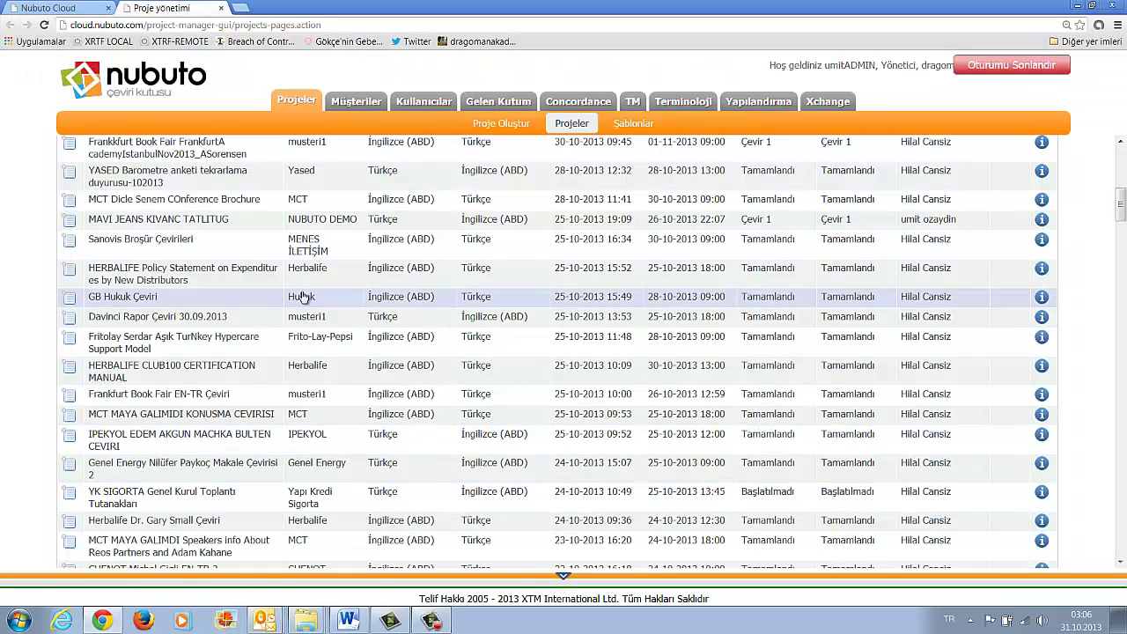
pyautogui.rightClick(837, 106)
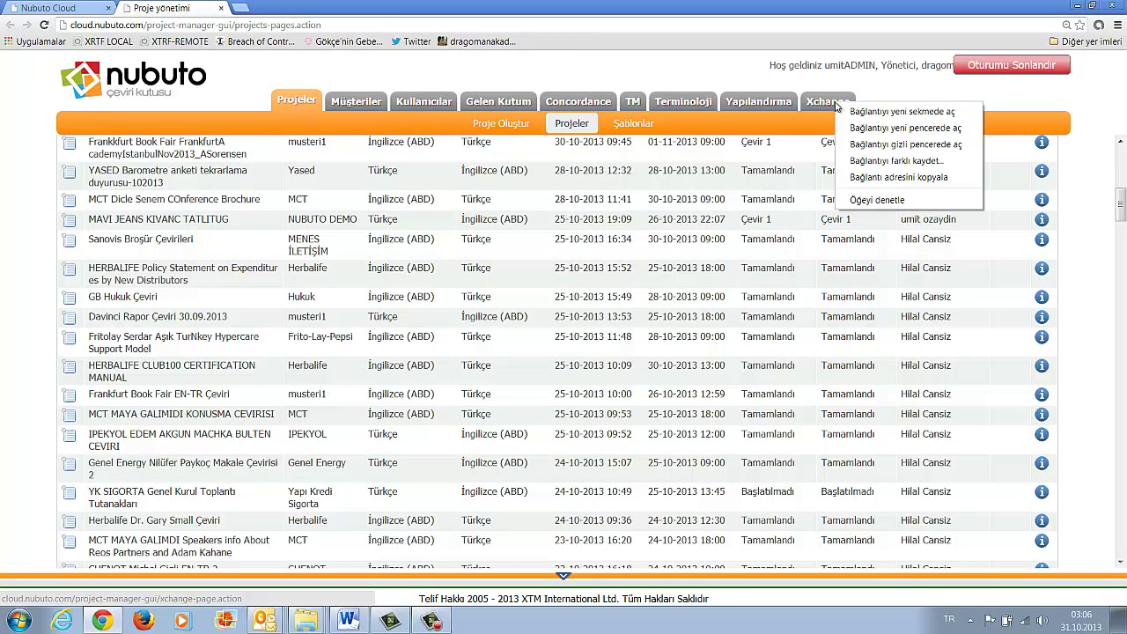
pyautogui.click(845, 112)
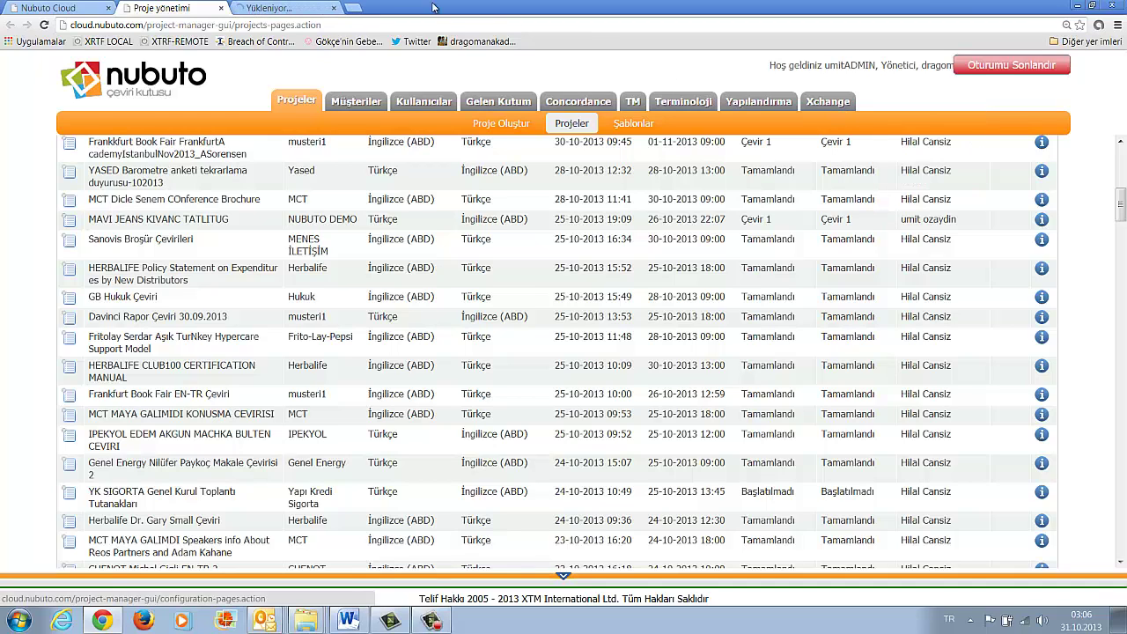
pyautogui.click(302, 7)
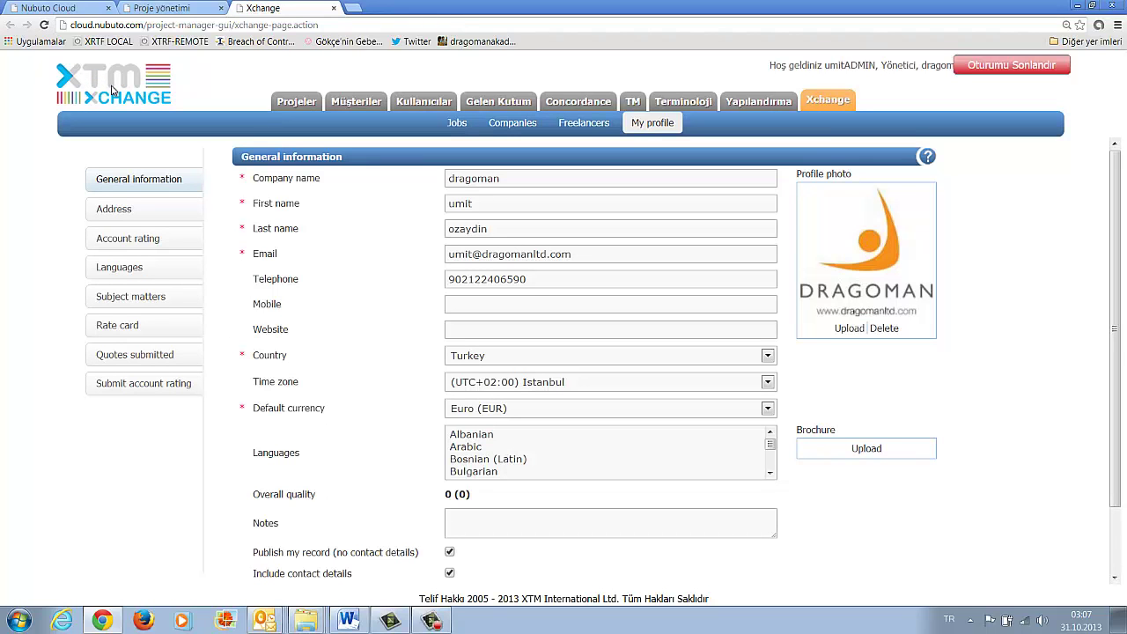
pyautogui.click(766, 381)
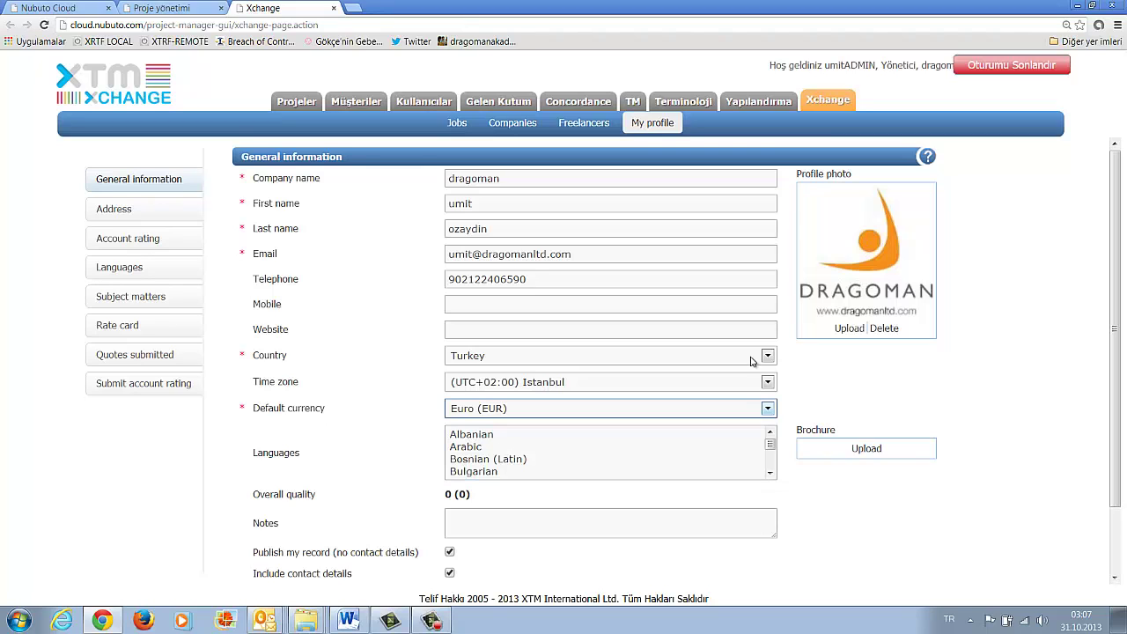
pyautogui.click(434, 329)
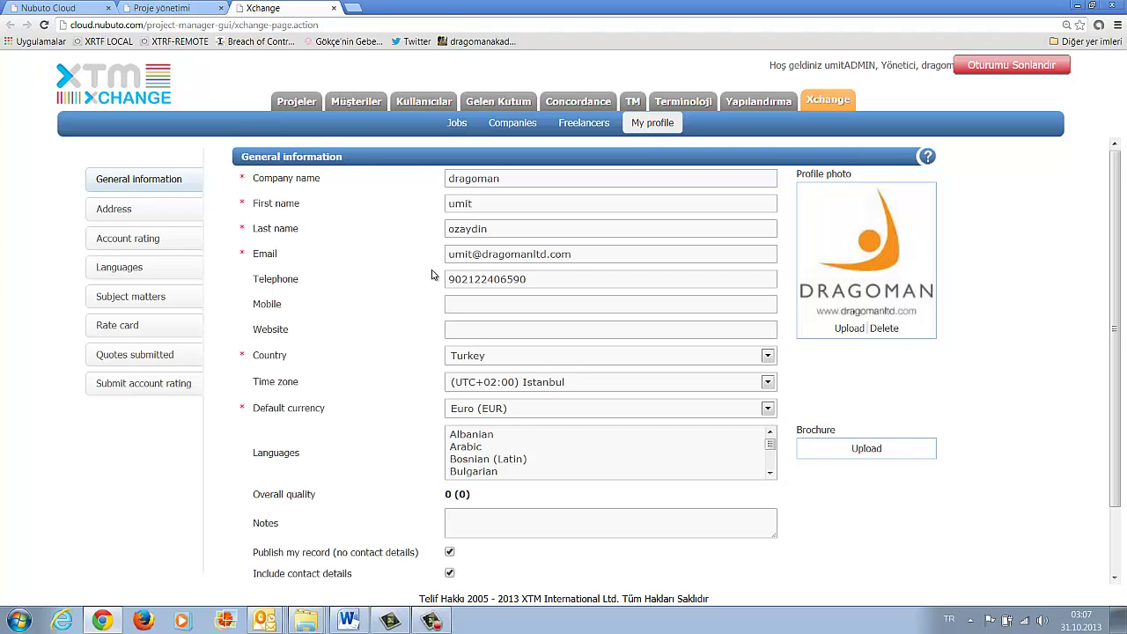
# Look through the Xchange directories of companies and freelancers down to the end of each list.
pyautogui.click(511, 124)
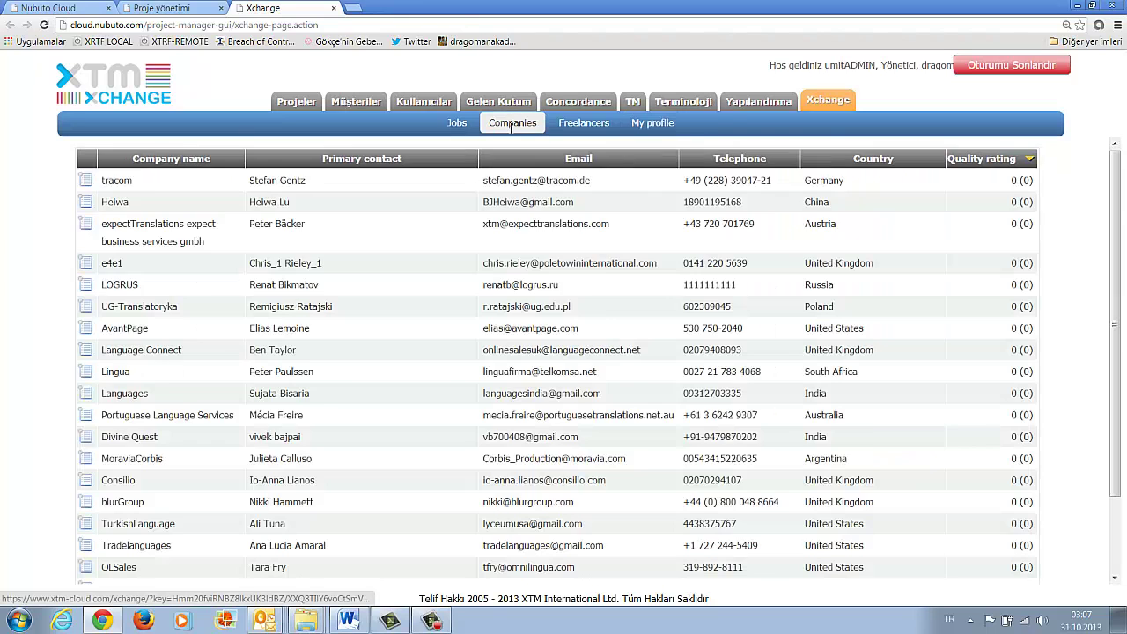
pyautogui.scroll(-1, 1113, 291)
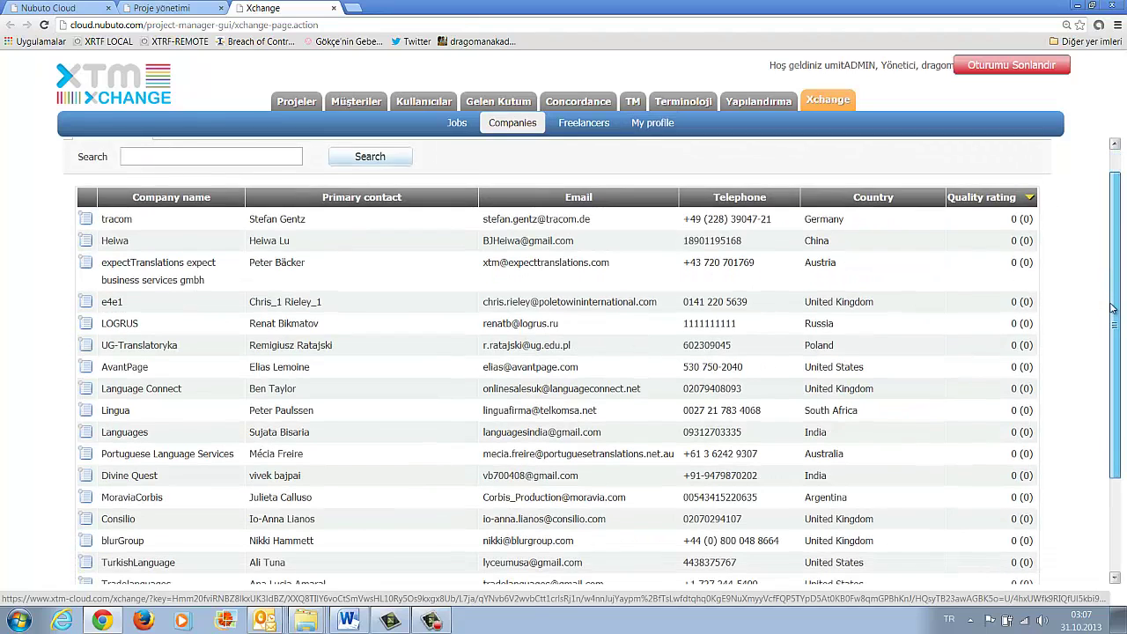
pyautogui.moveTo(1112, 308); pyautogui.dragTo(1112, 436)
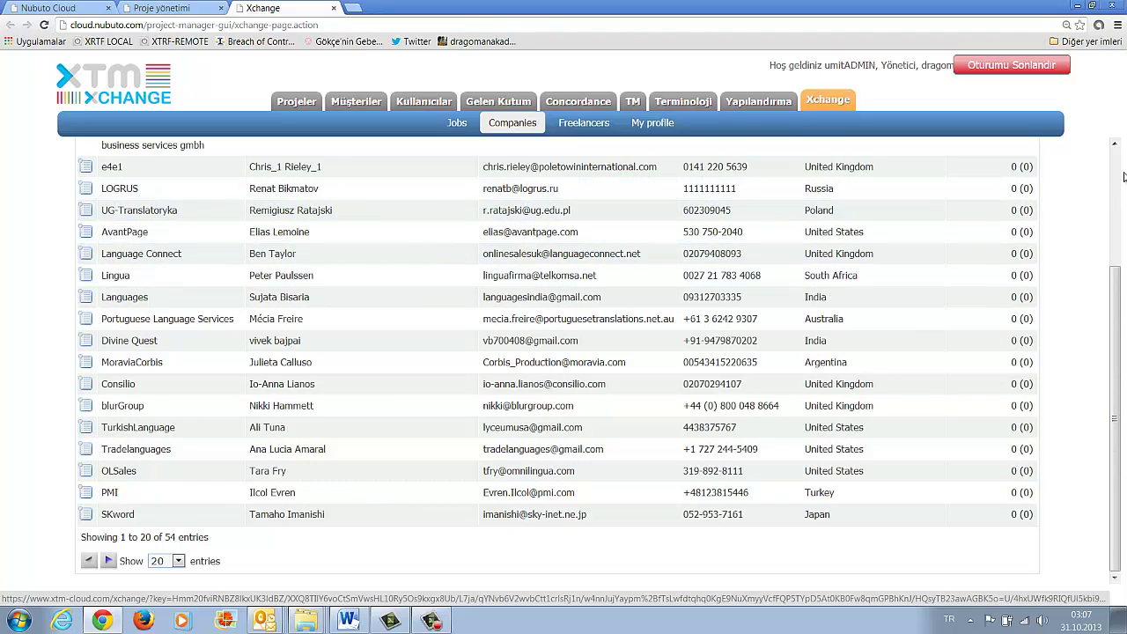
pyautogui.scroll(2, 1121, 169)
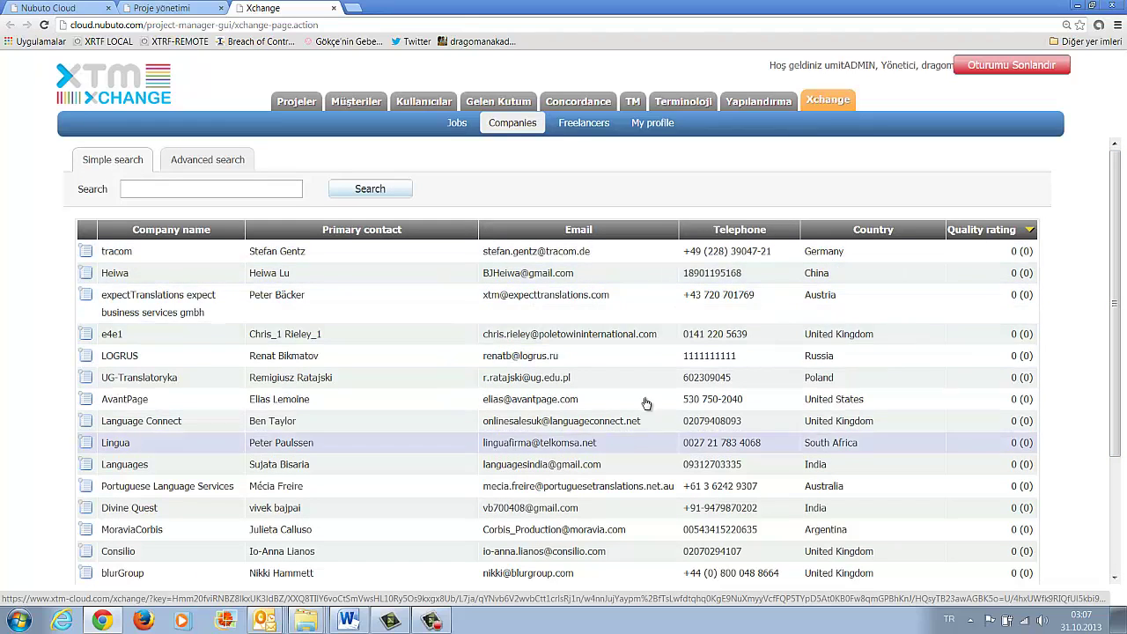
pyautogui.click(579, 120)
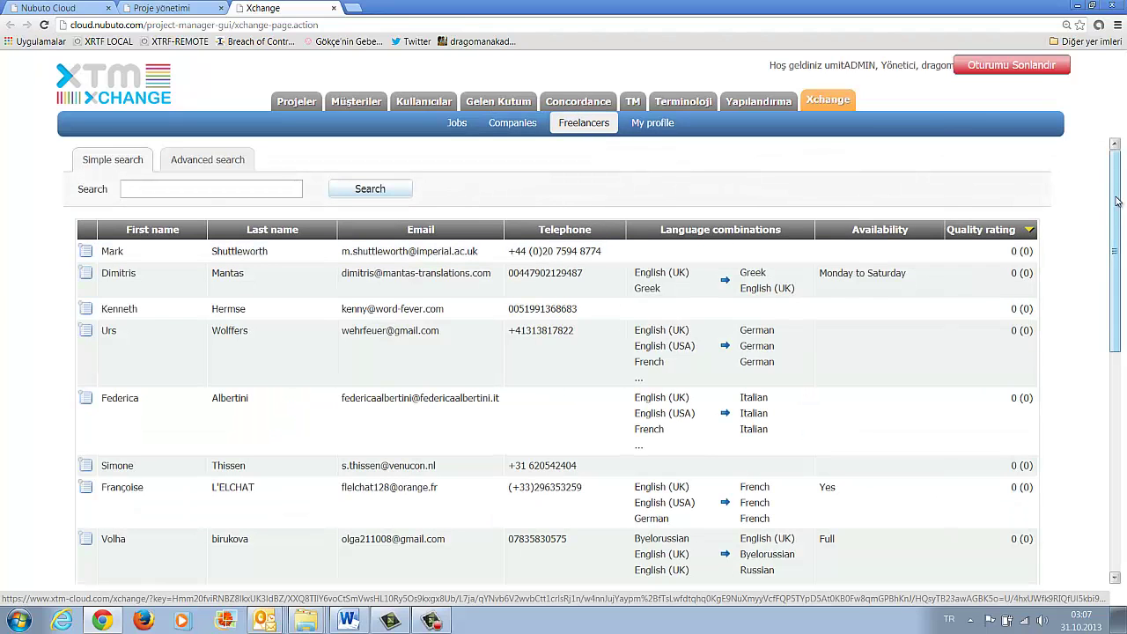
pyautogui.moveTo(1117, 201); pyautogui.dragTo(1117, 422)
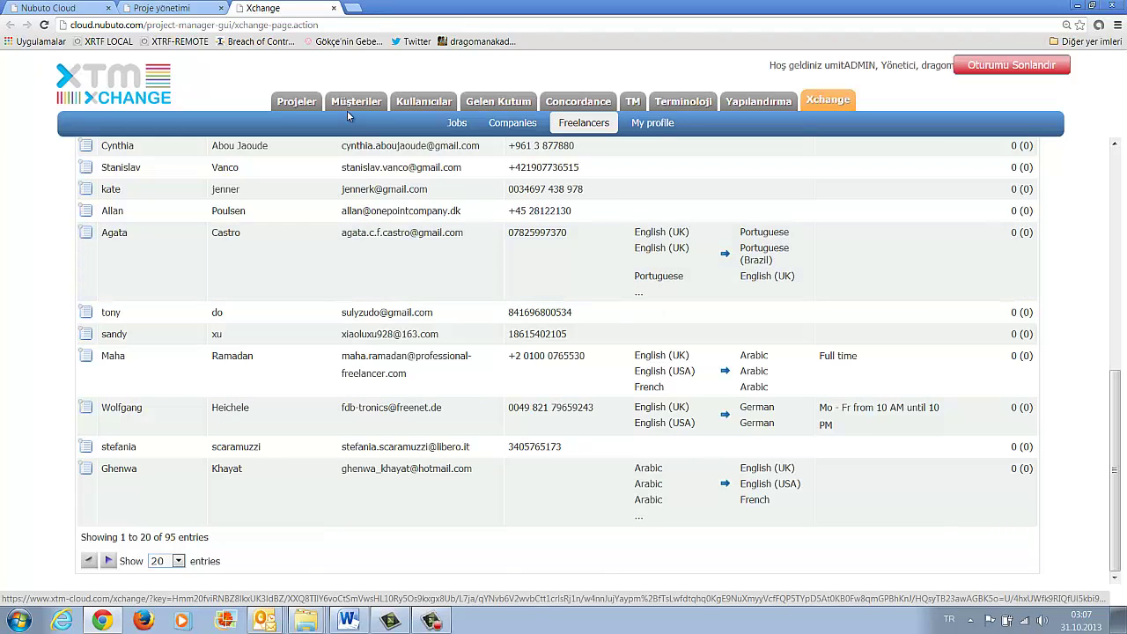
# Return to the Proje yönetimi page and open workflow management for the MAVI JEANS KIVANC TATLITUG project.
pyautogui.click(187, 6)
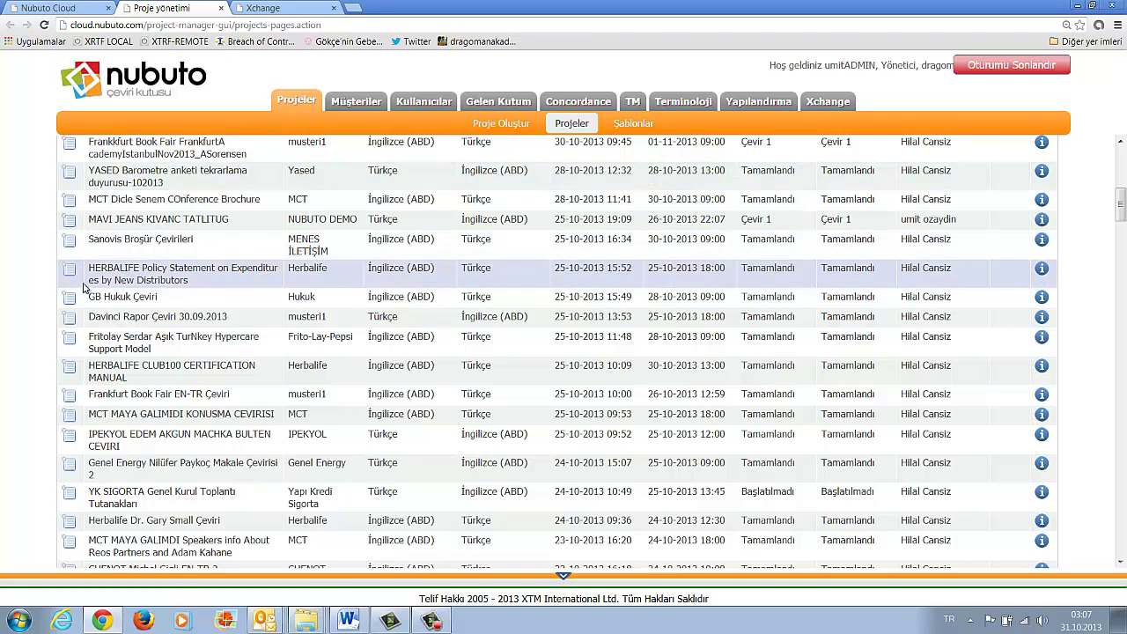
pyautogui.rightClick(73, 221)
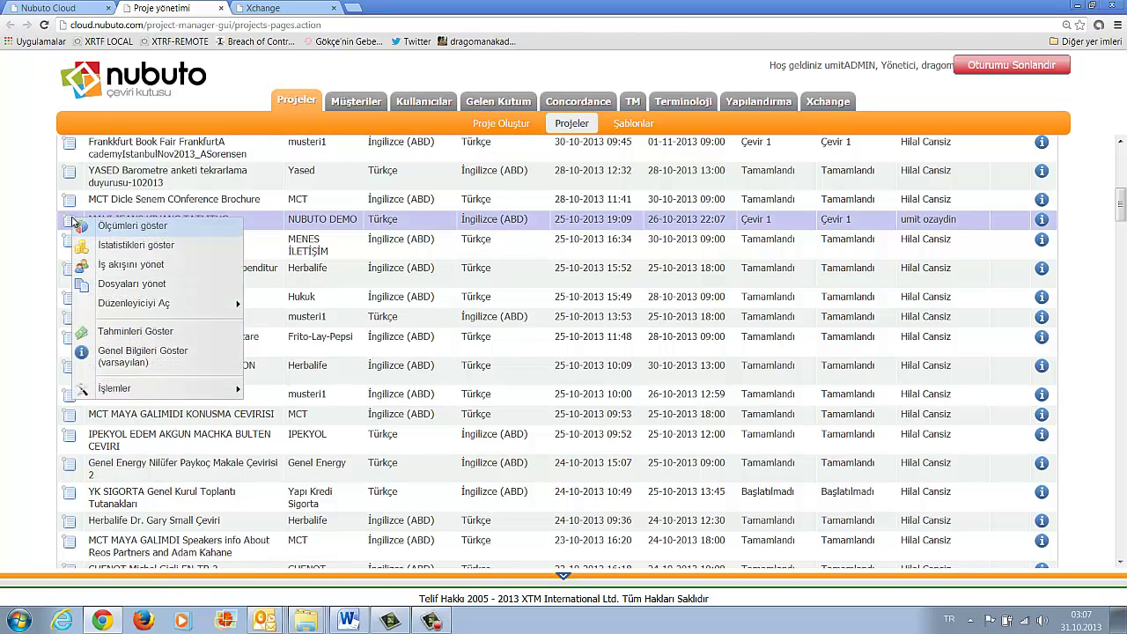
pyautogui.click(118, 269)
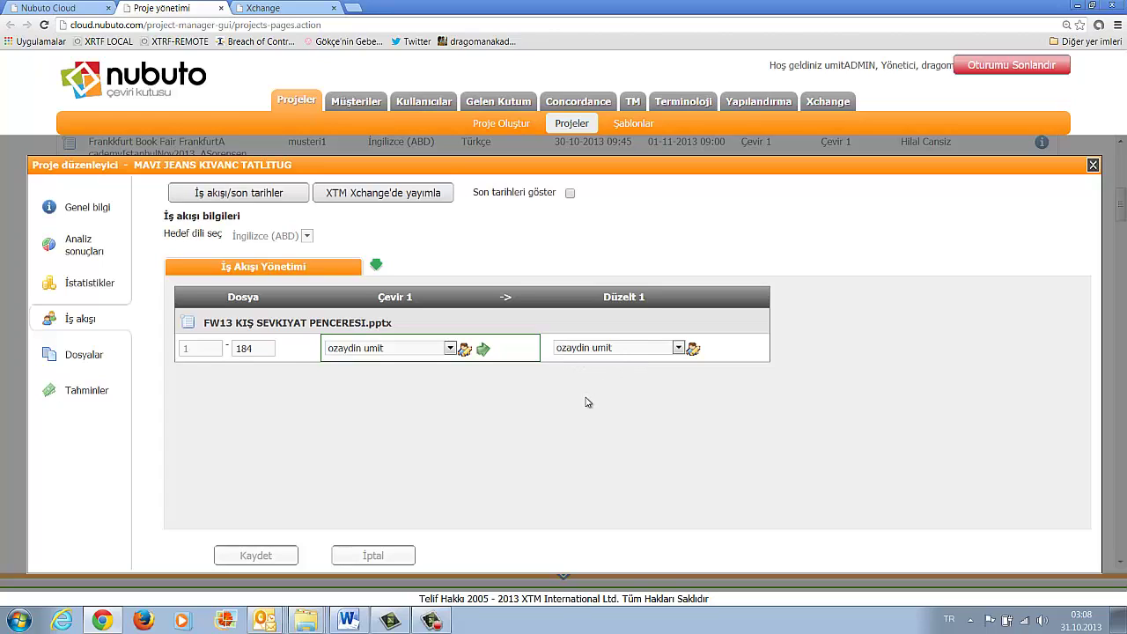
# Open the project's XTM Xchange publishing options, exclude the Çevir 1 workflow step, and close the dialog without publishing.
pyautogui.click(413, 195)
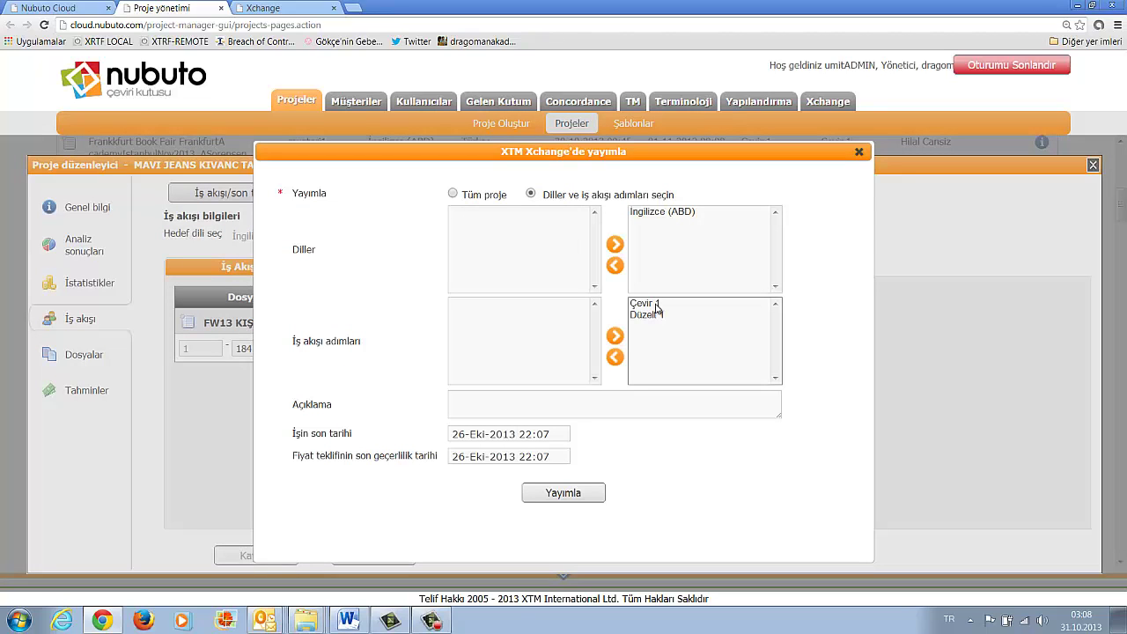
pyautogui.click(656, 306)
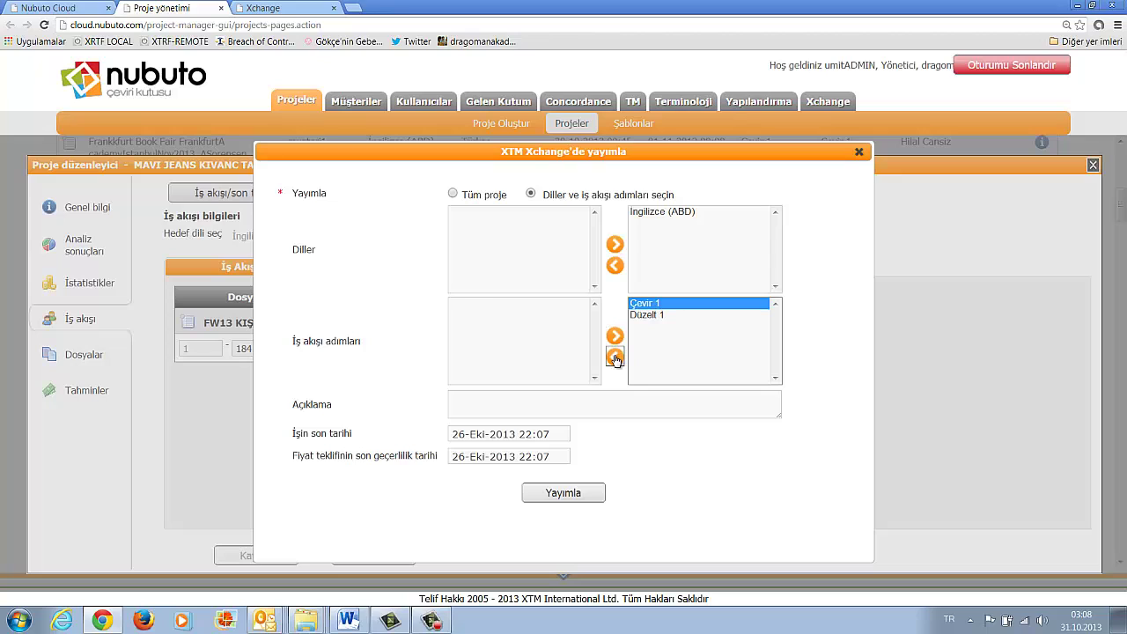
pyautogui.click(615, 356)
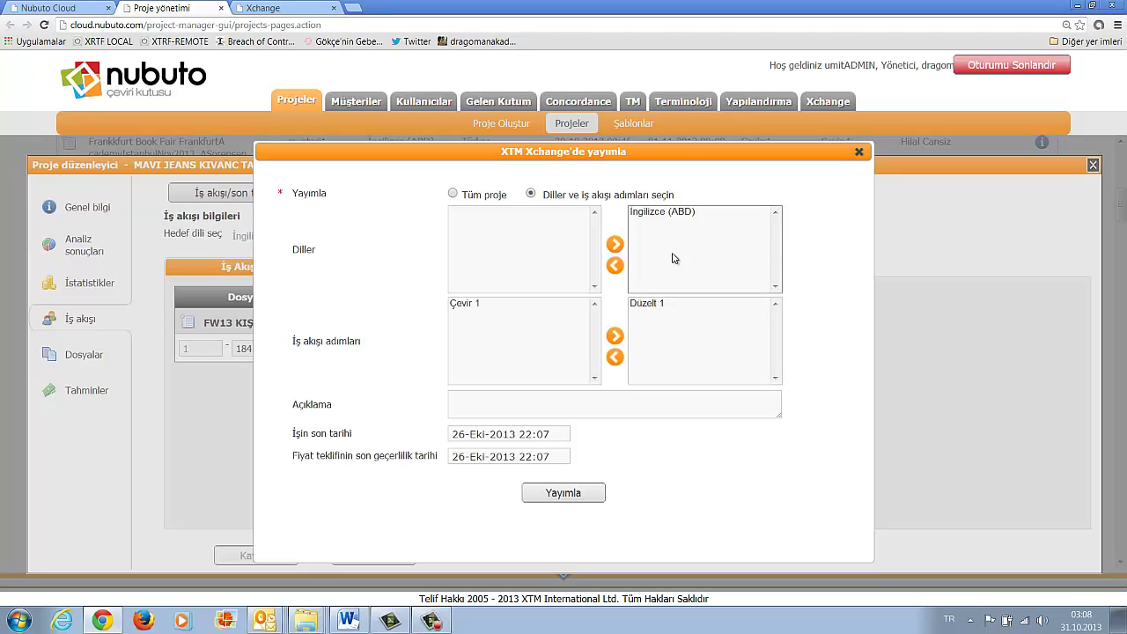
pyautogui.click(716, 302)
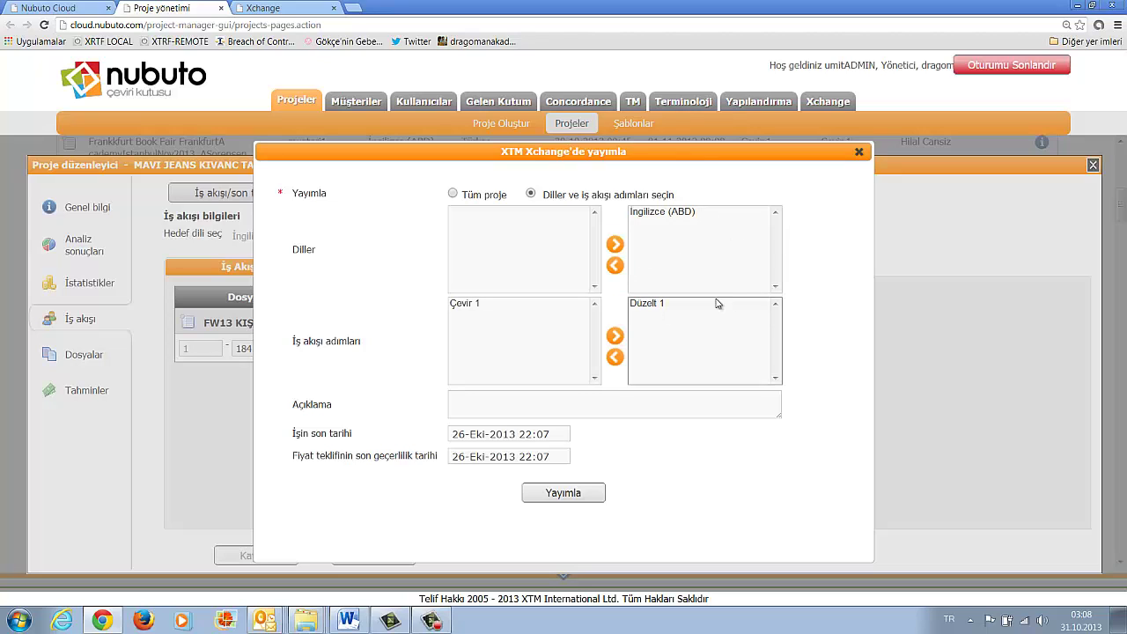
pyautogui.click(704, 219)
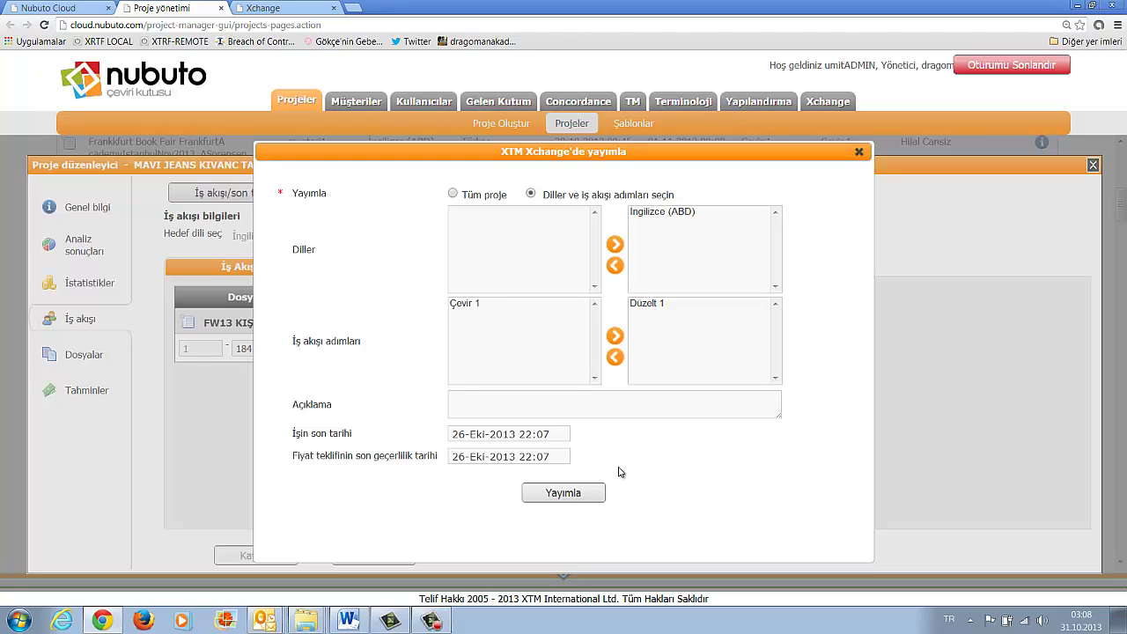
pyautogui.click(859, 153)
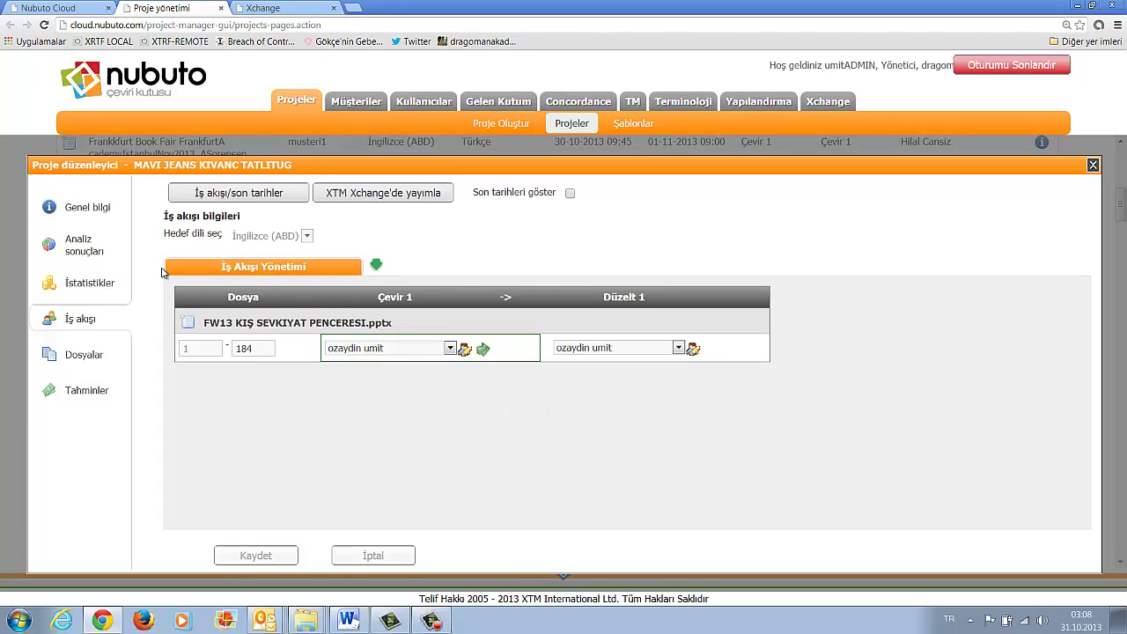
# Add Fransızca and Arapça to the target languages in the project's general information and save the project.
pyautogui.click(97, 213)
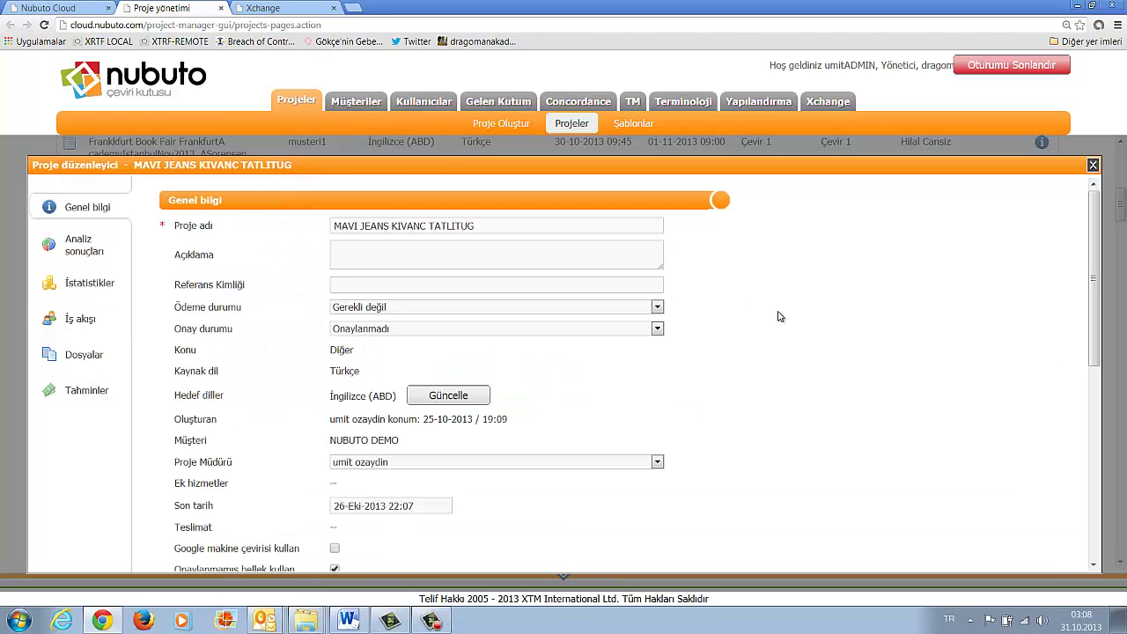
pyautogui.click(434, 399)
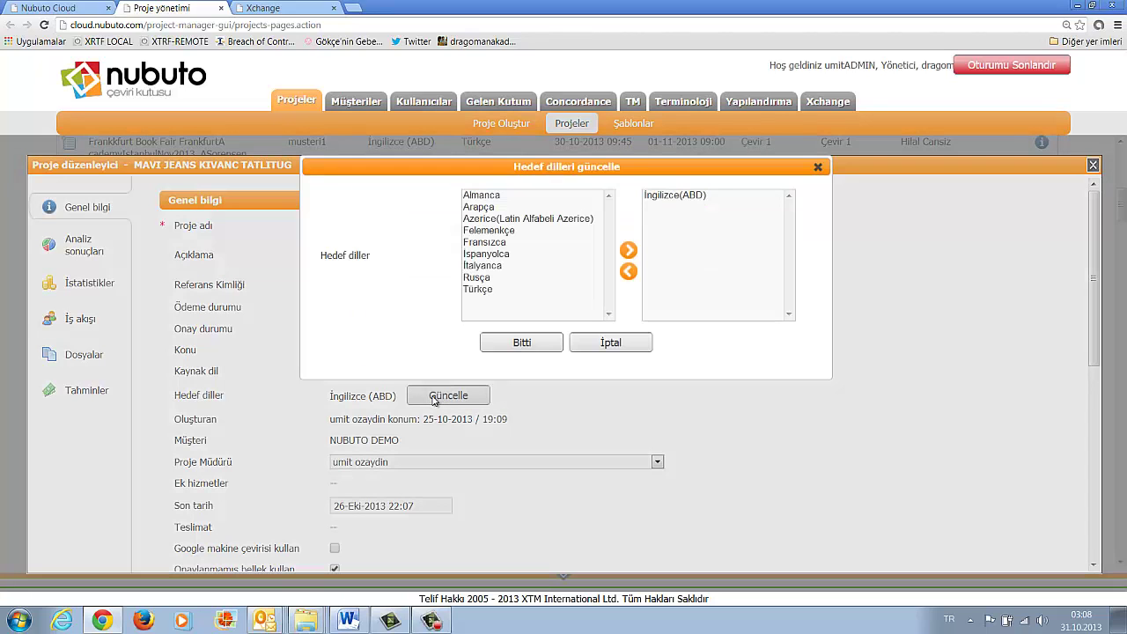
pyautogui.click(491, 245)
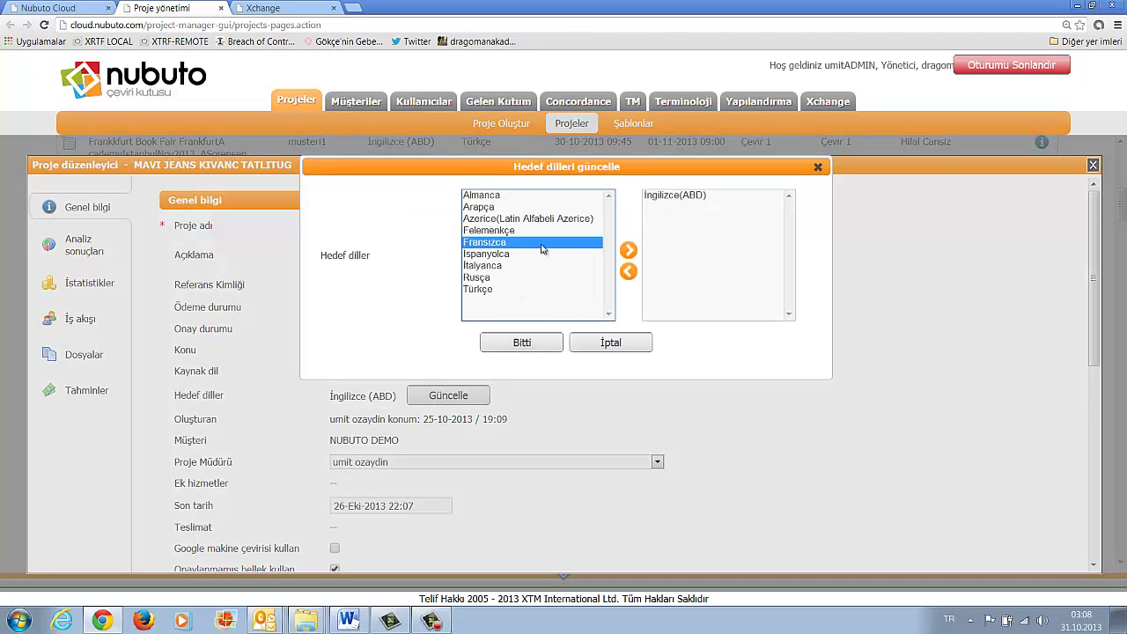
pyautogui.click(628, 251)
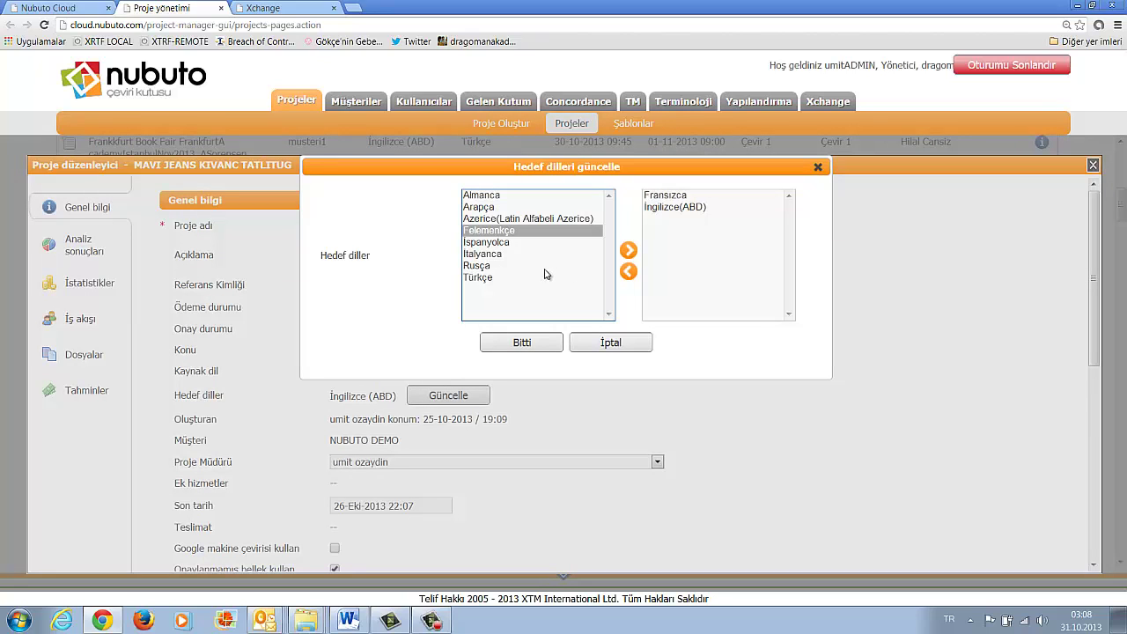
pyautogui.click(482, 208)
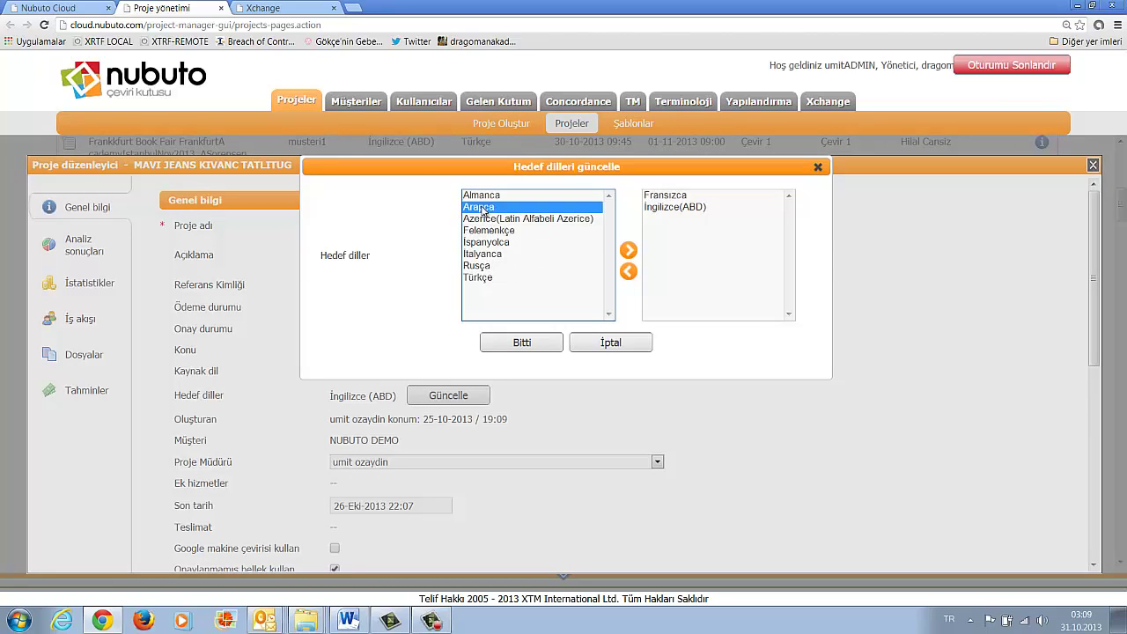
pyautogui.click(629, 251)
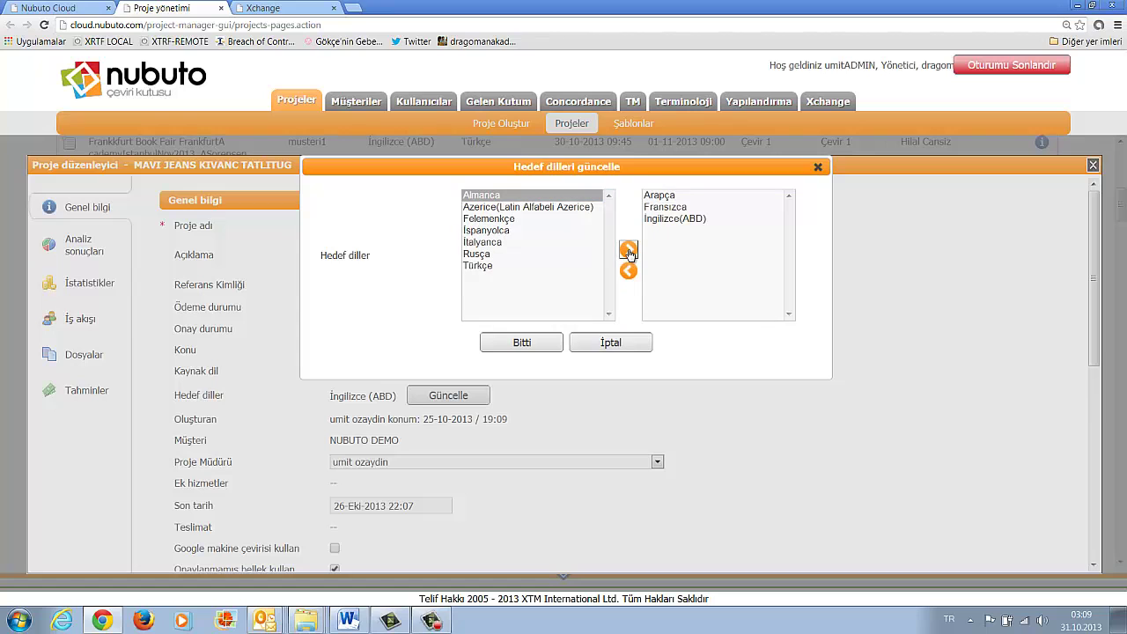
pyautogui.click(526, 343)
pyautogui.scroll(-5, 797, 334)
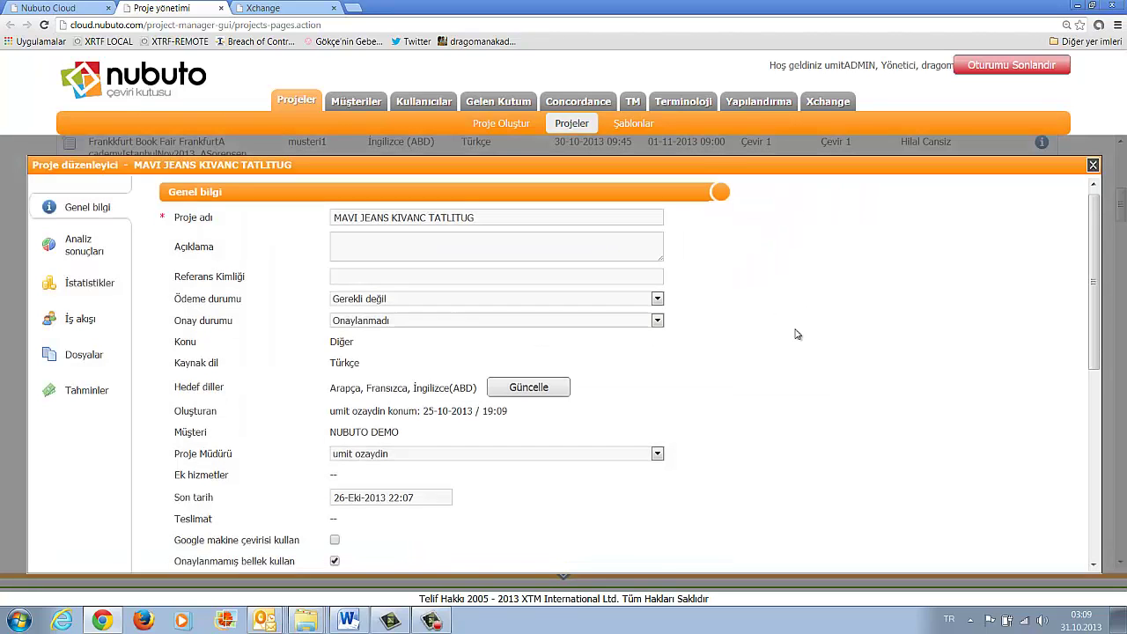
pyautogui.scroll(-1, 797, 337)
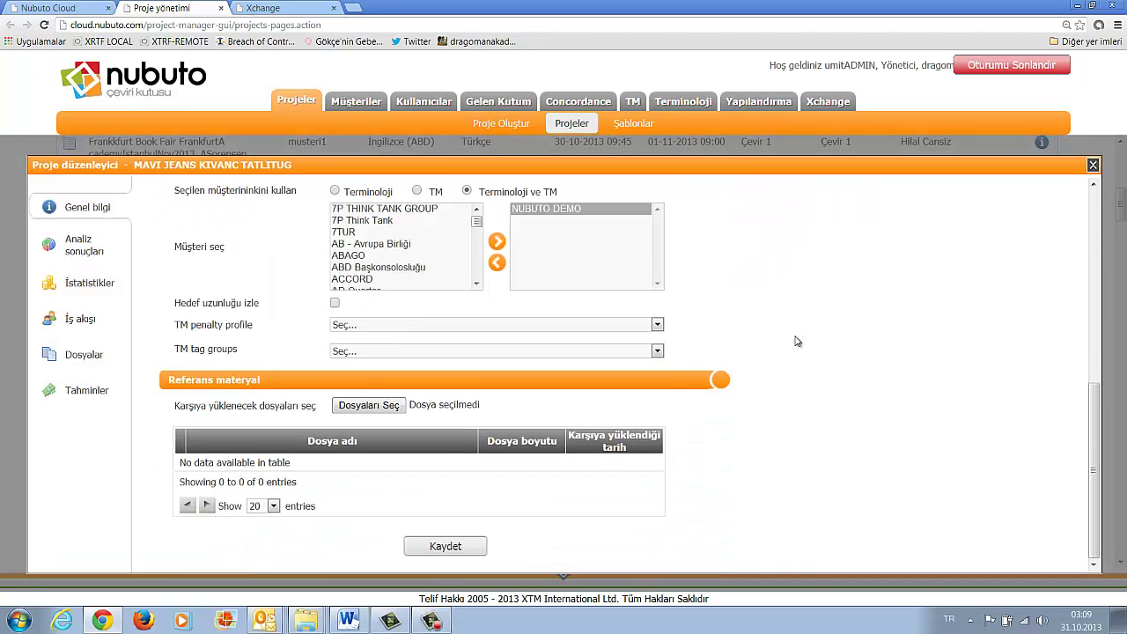
pyautogui.click(458, 548)
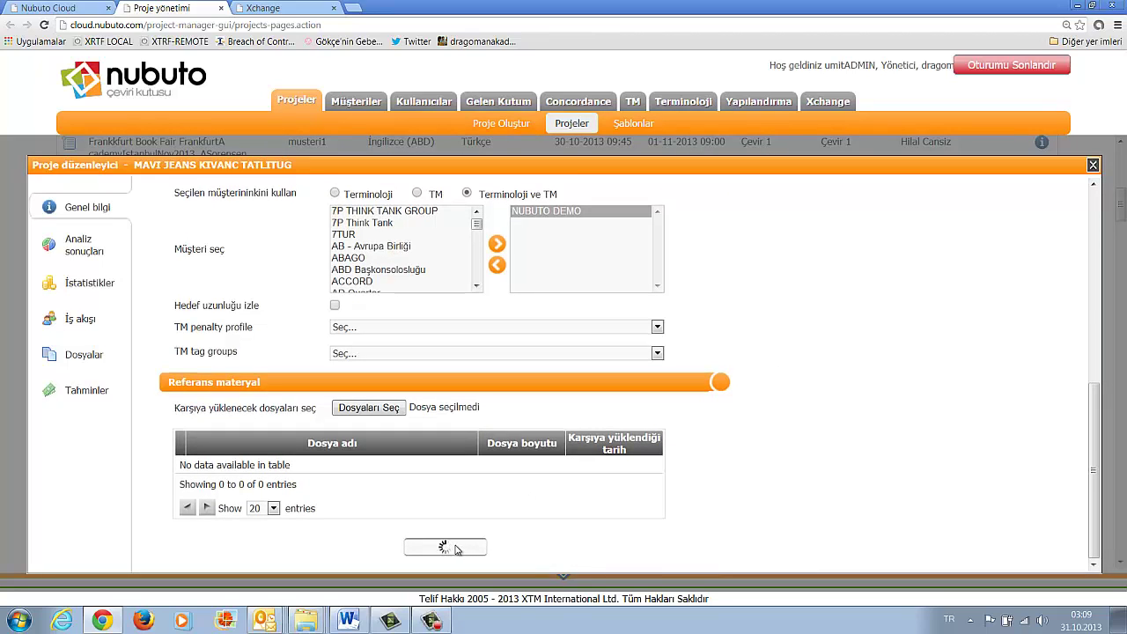
# Open the project's workflow section and review the entries for each target language.
pyautogui.click(76, 322)
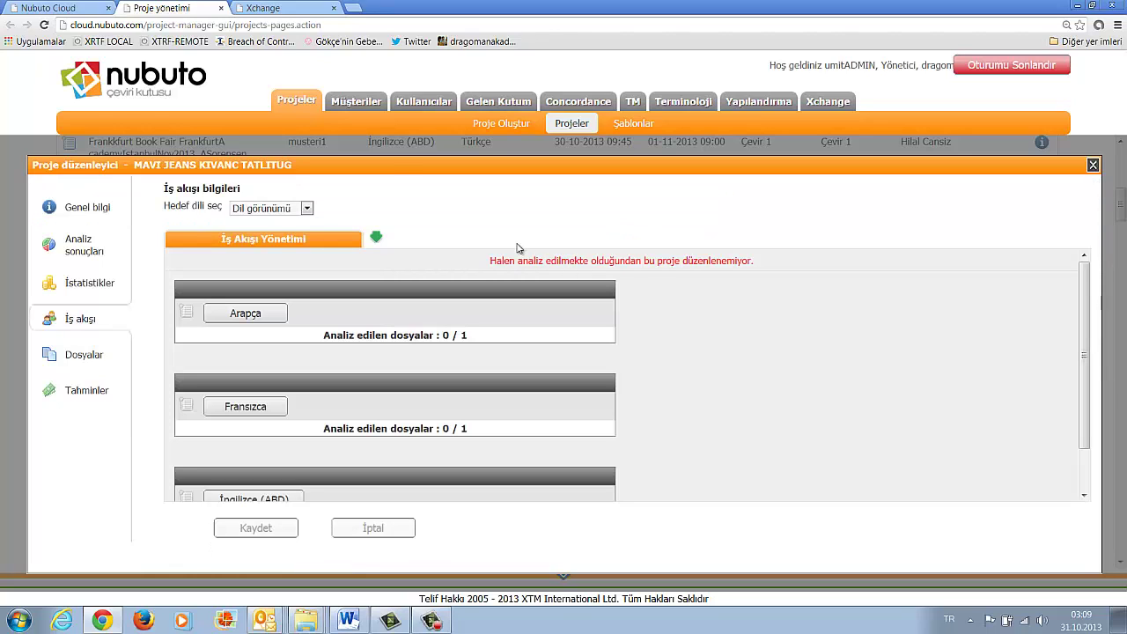
pyautogui.scroll(-2, 452, 302)
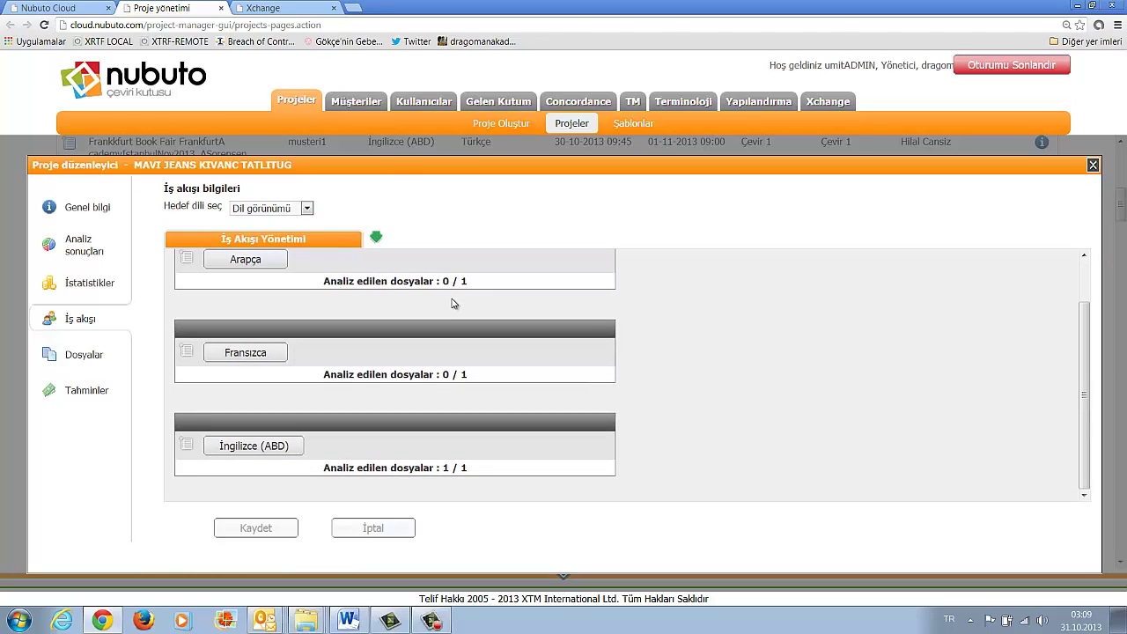
pyautogui.scroll(2, 453, 303)
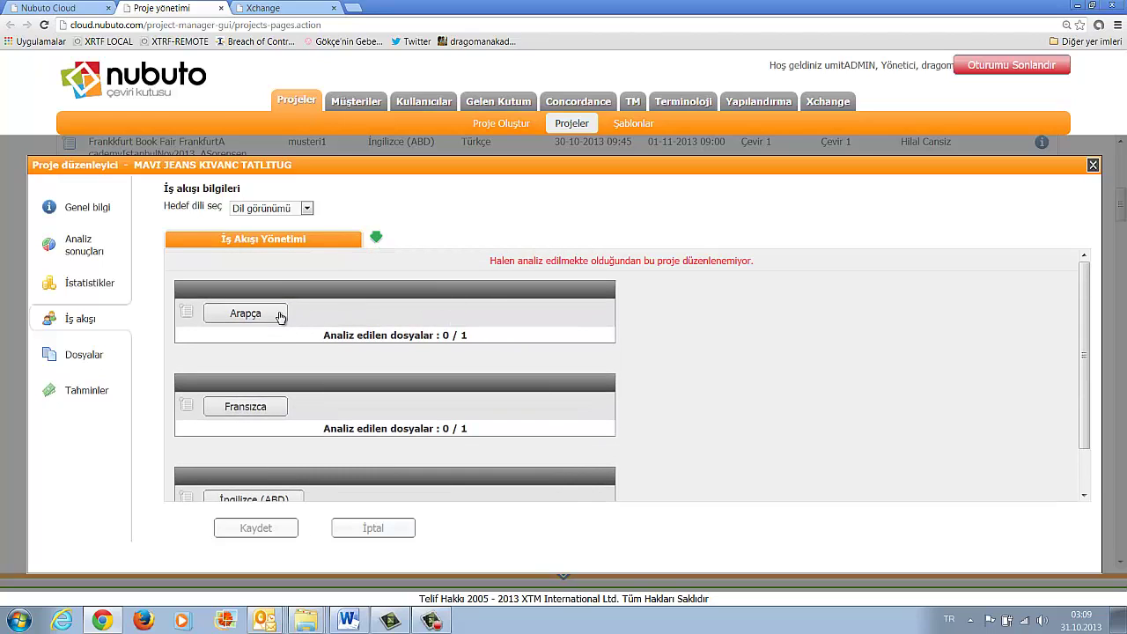
pyautogui.scroll(-2, 483, 316)
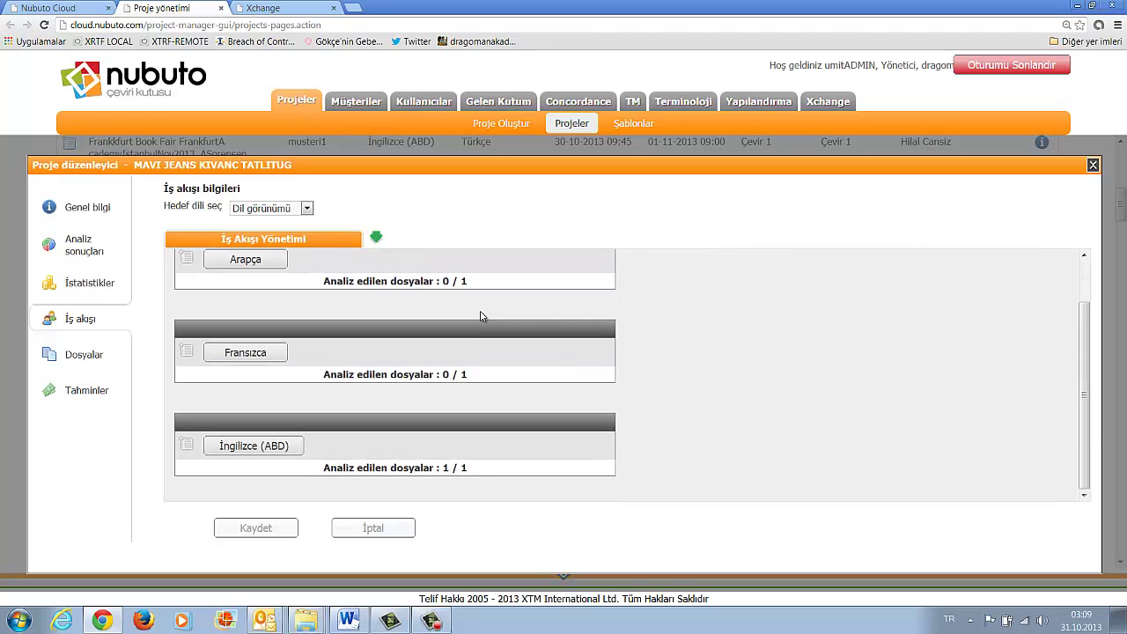
# Open the project's analysis results and review the word counts, match figures and progress for the workflow steps.
pyautogui.scroll(2, 480, 316)
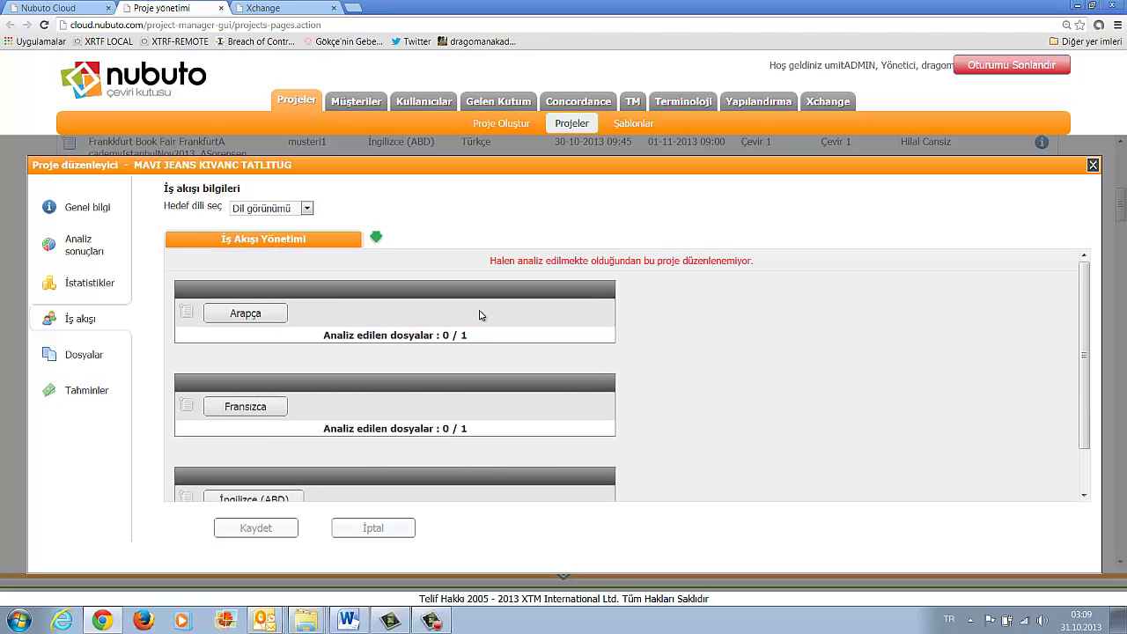
pyautogui.click(78, 251)
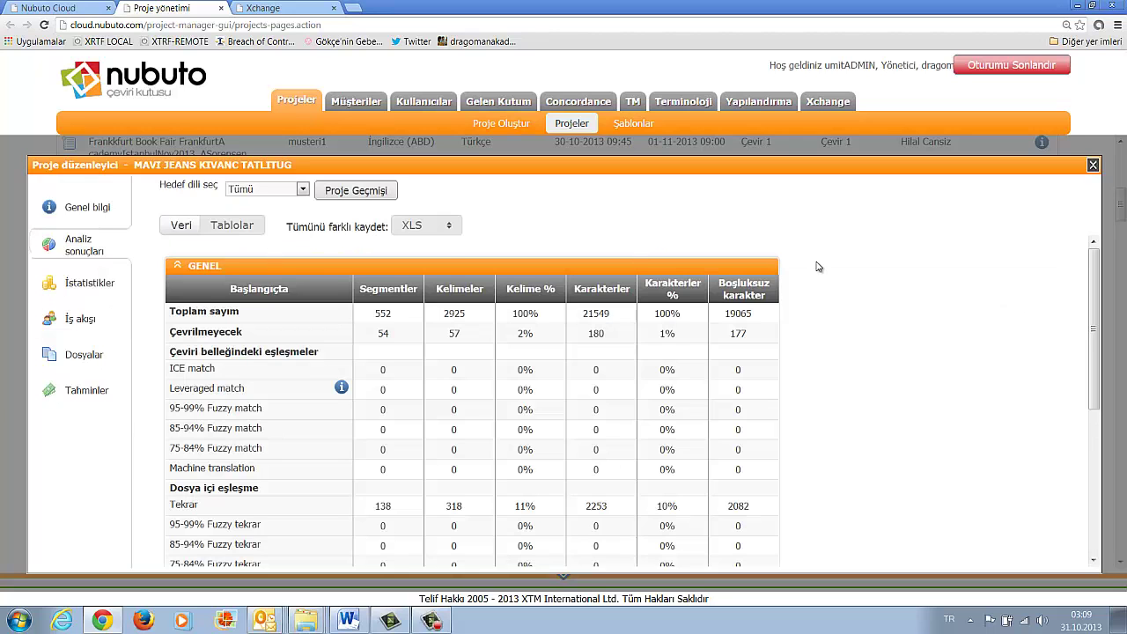
pyautogui.scroll(-5, 818, 267)
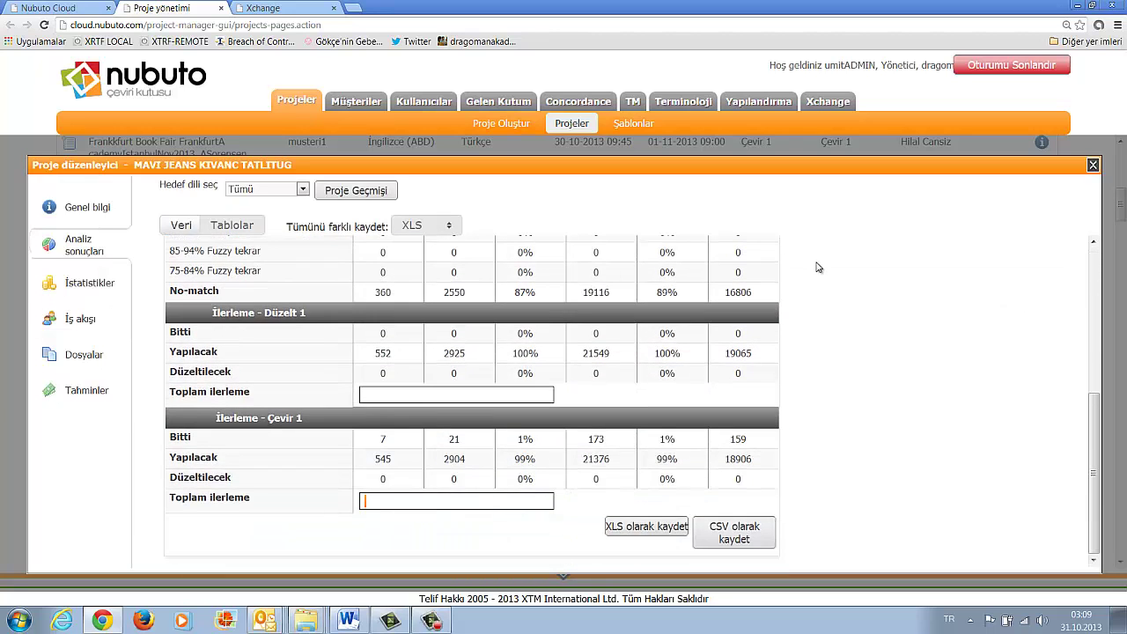
pyautogui.scroll(4, 818, 266)
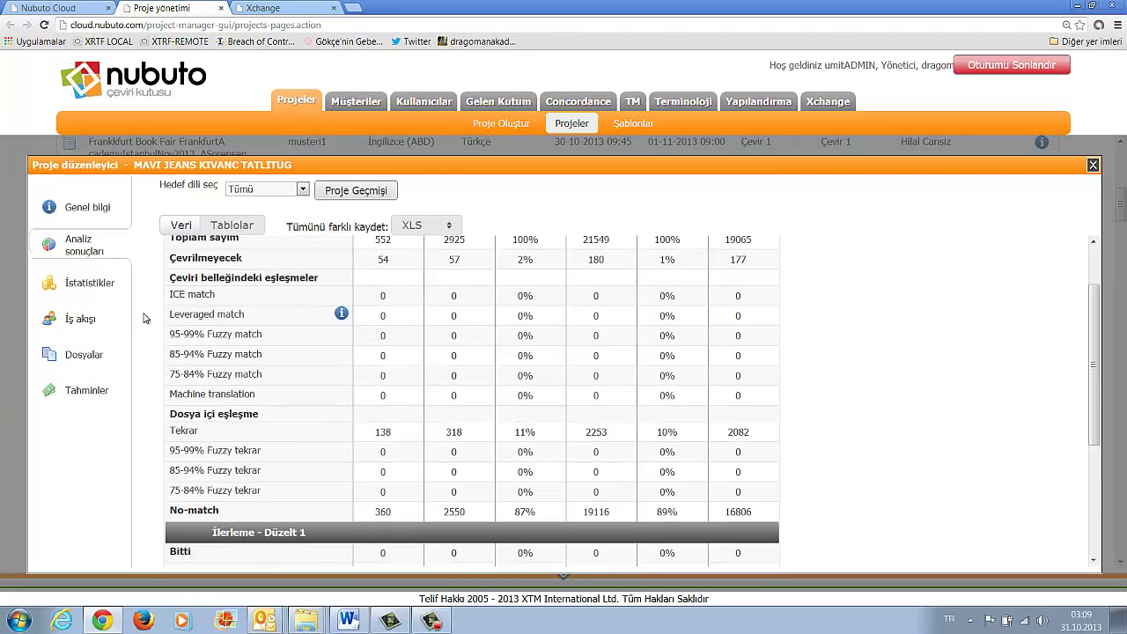
# In the project's workflow section, open XTM Xchange publishing by languages and workflow steps, exclude İngilizce (ABD), and close the dialog without publishing.
pyautogui.click(80, 322)
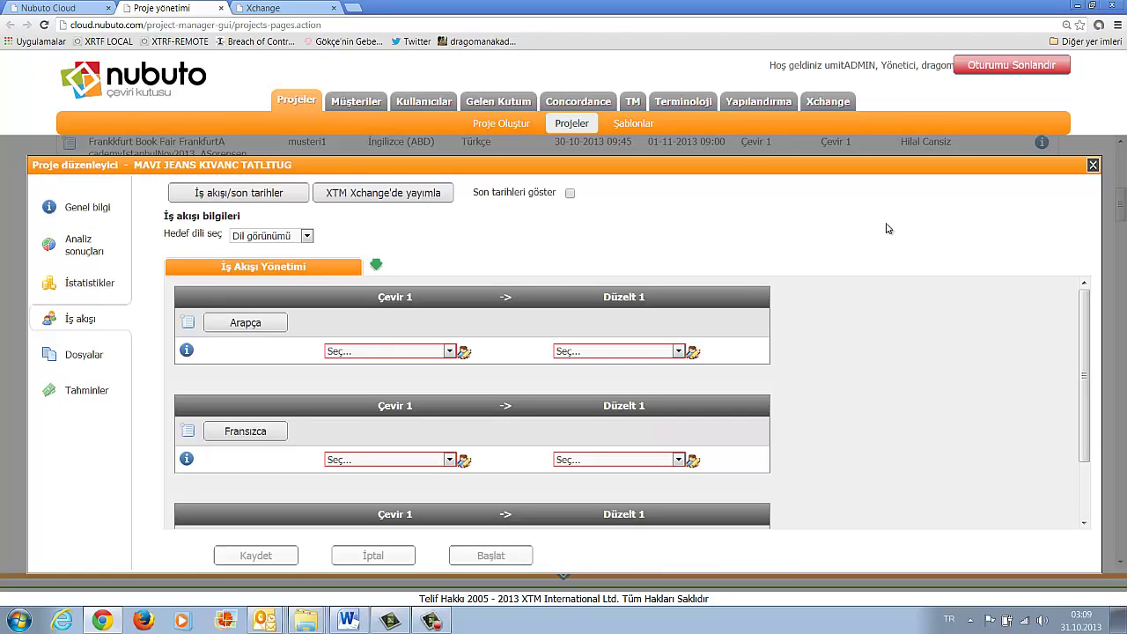
pyautogui.click(408, 205)
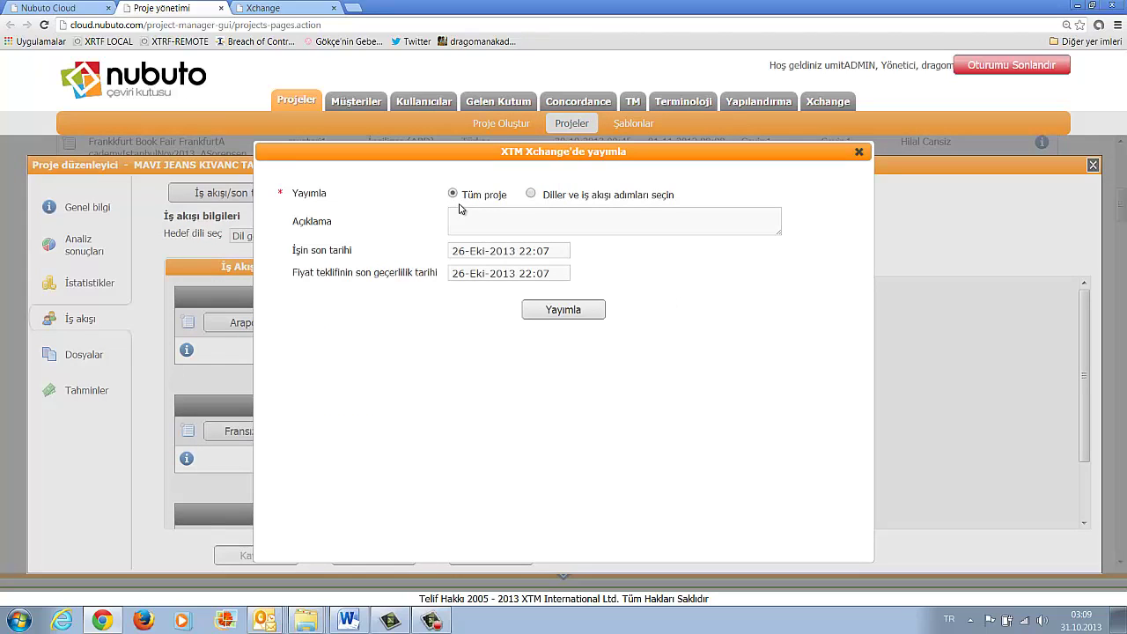
pyautogui.click(531, 195)
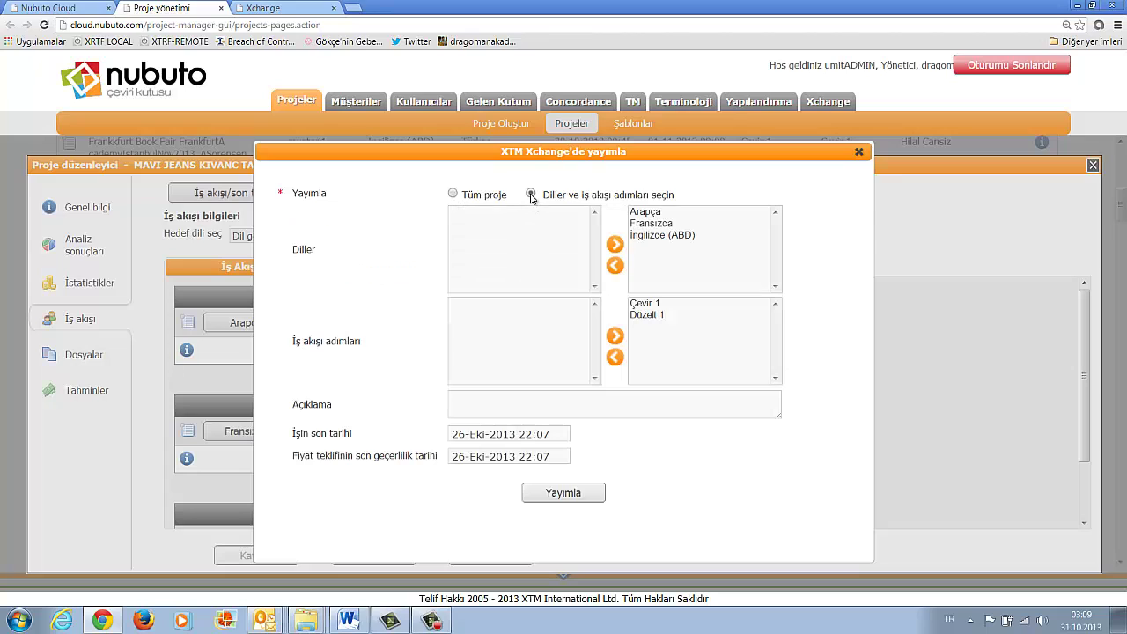
pyautogui.click(646, 235)
pyautogui.click(616, 266)
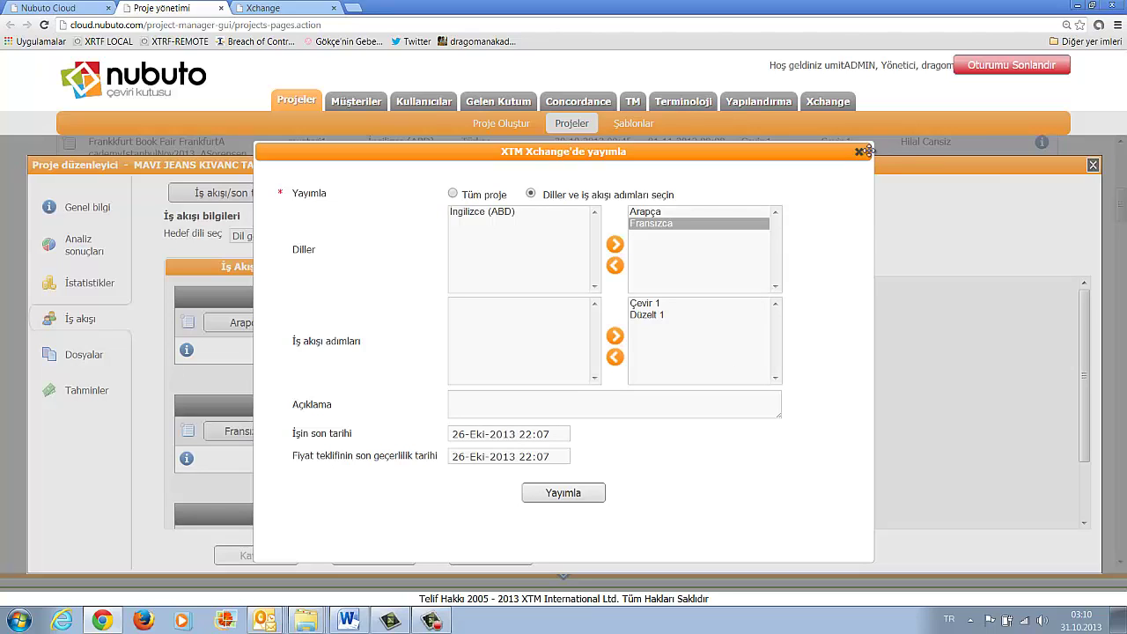
pyautogui.click(858, 151)
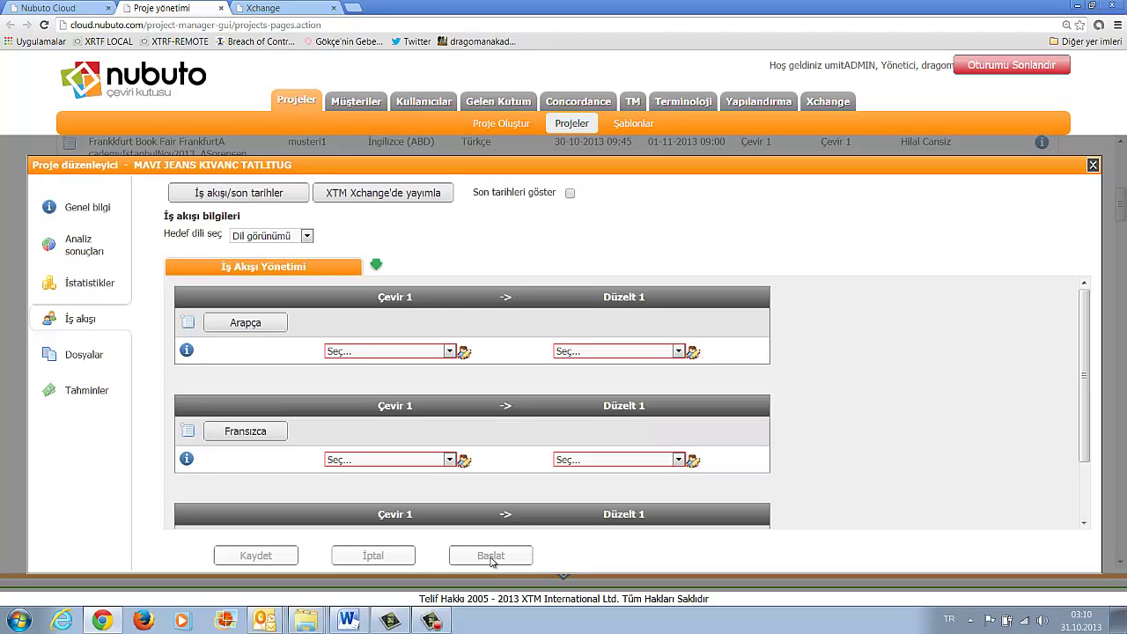
# Switch back to the Xchange page showing the Freelancers list.
pyautogui.click(304, 7)
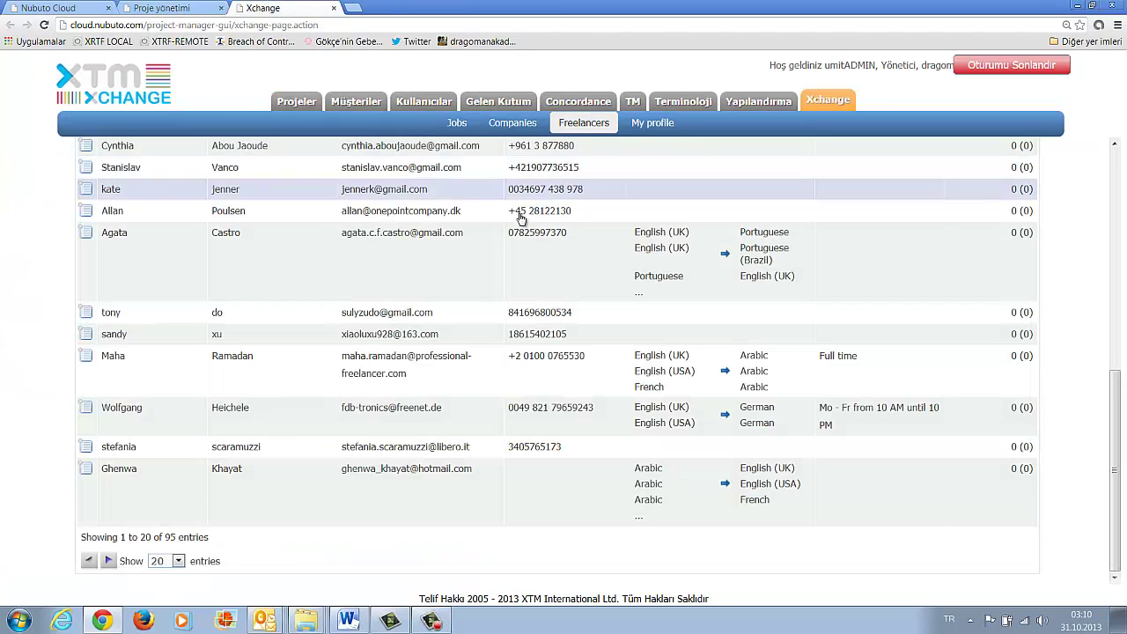